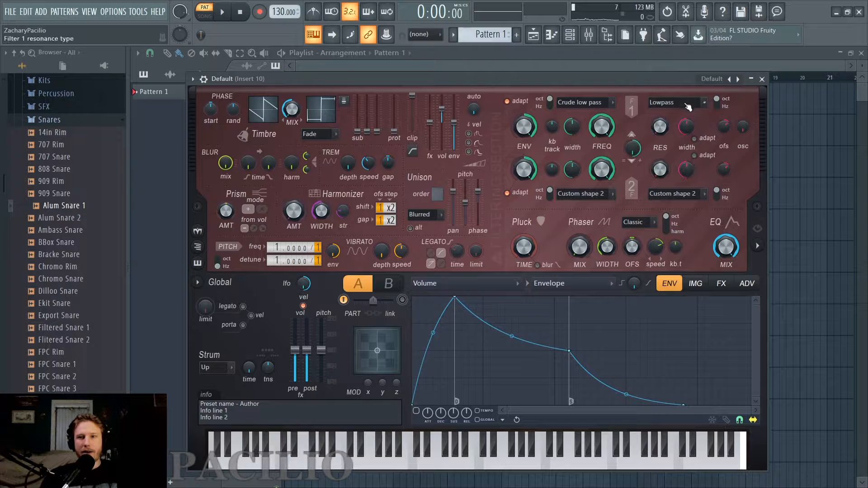
Step: Show the spectral display, reposition the synth window and play a few test notes
click(684, 102)
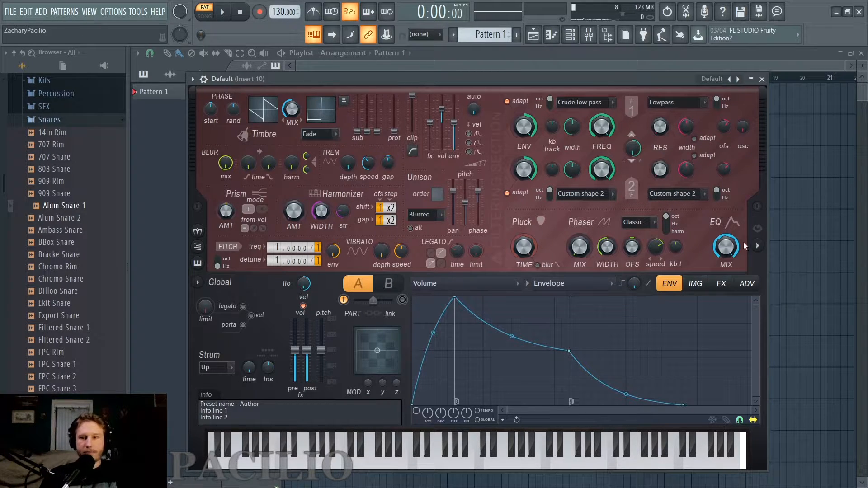
click(758, 246)
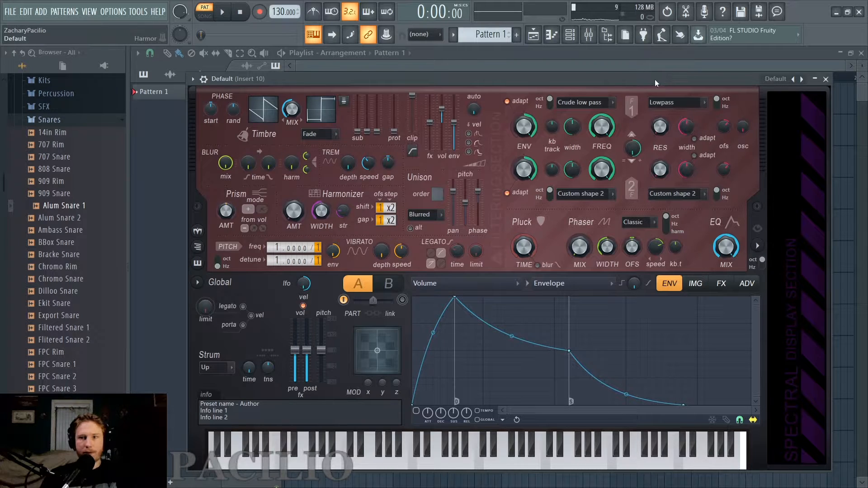
drag(650, 77, 641, 78)
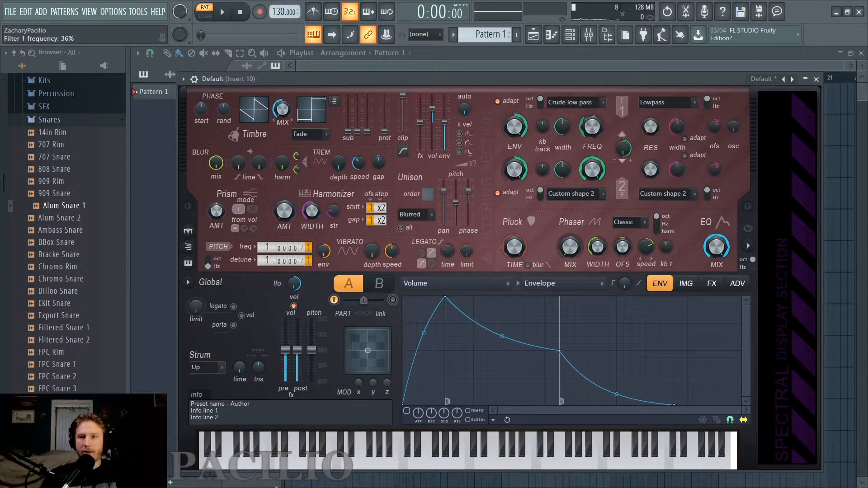
key(b)
key(v)
key(c)
key(x)
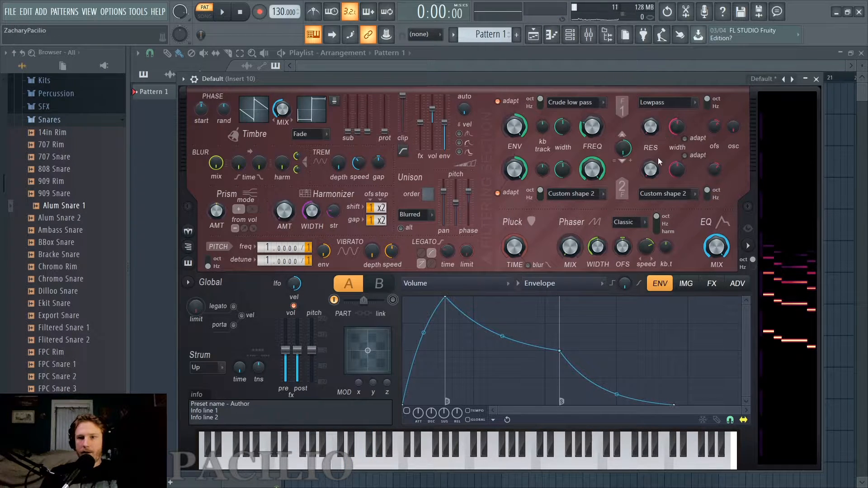
Step: Enable the volume envelope and remove its decay and release points, leaving a short attack into the sustain point
click(407, 412)
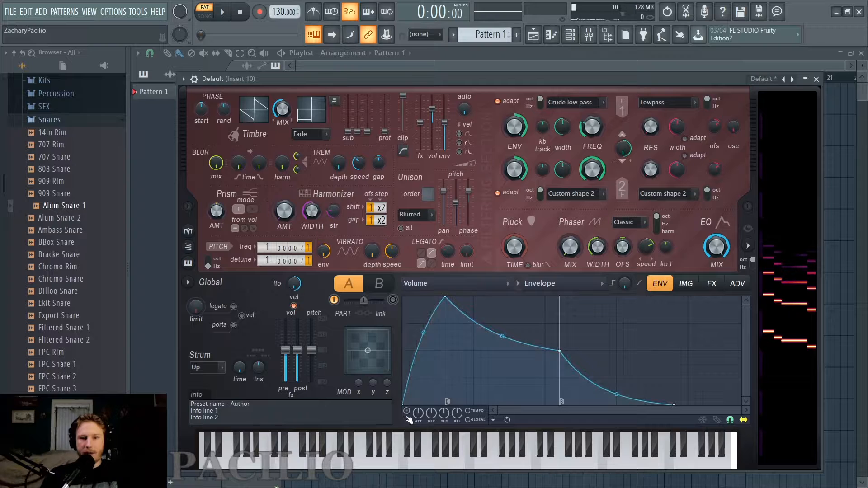
click(717, 420)
right_click(560, 351)
right_click(674, 405)
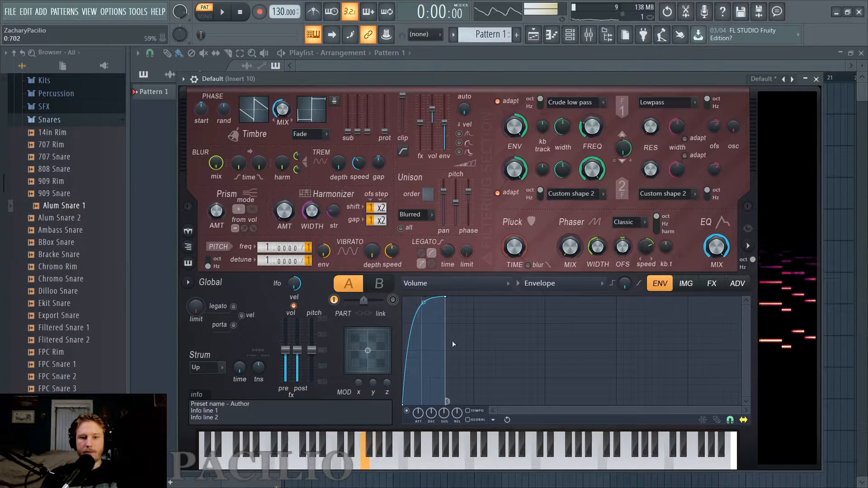
drag(445, 297, 451, 299)
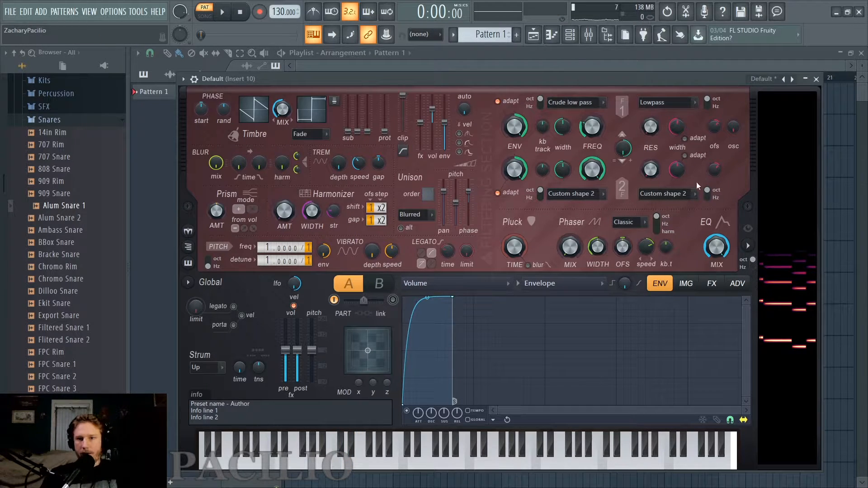
Step: Raise filter 1's resonance with the Lowpass type and adjust its resonance offset to about +344 cents
click(672, 104)
click(671, 104)
drag(651, 127, 651, 105)
mouse_move(715, 127)
mouse_down()
mouse_move(715, 138)
mouse_move(714, 126)
mouse_up()
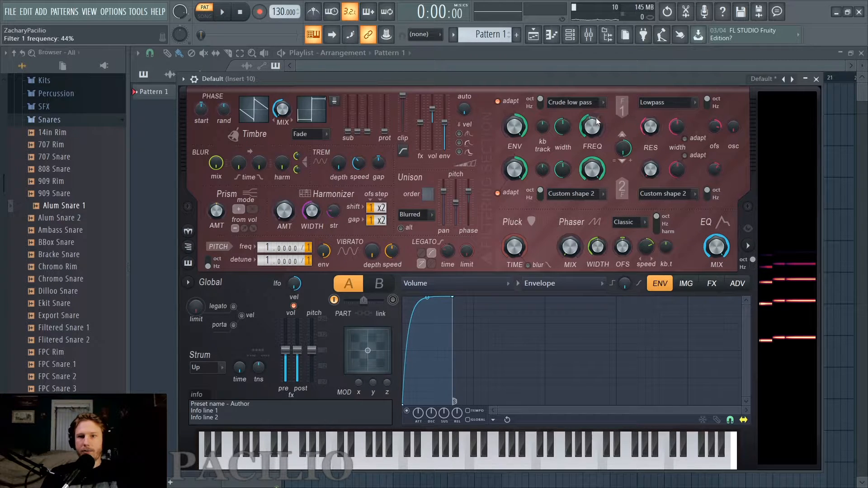
drag(722, 133, 722, 154)
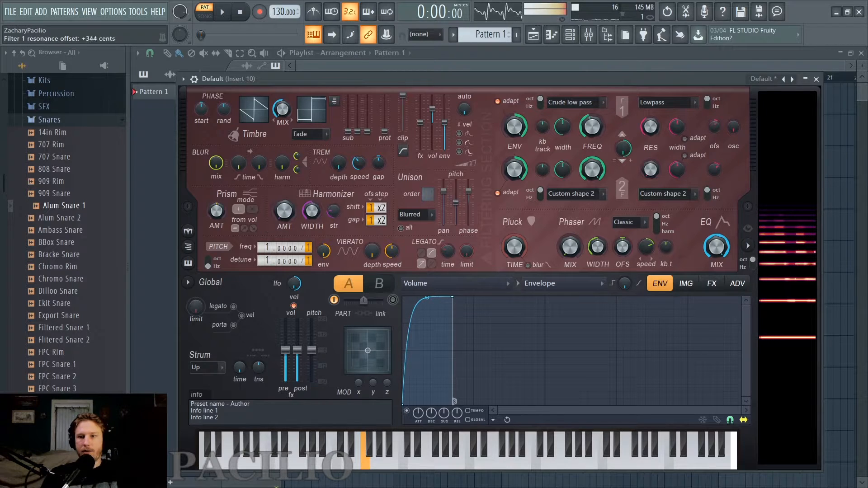
Step: Try the Sedge hat resonance type on filter 1 and adjust its resonance width and offset
click(685, 108)
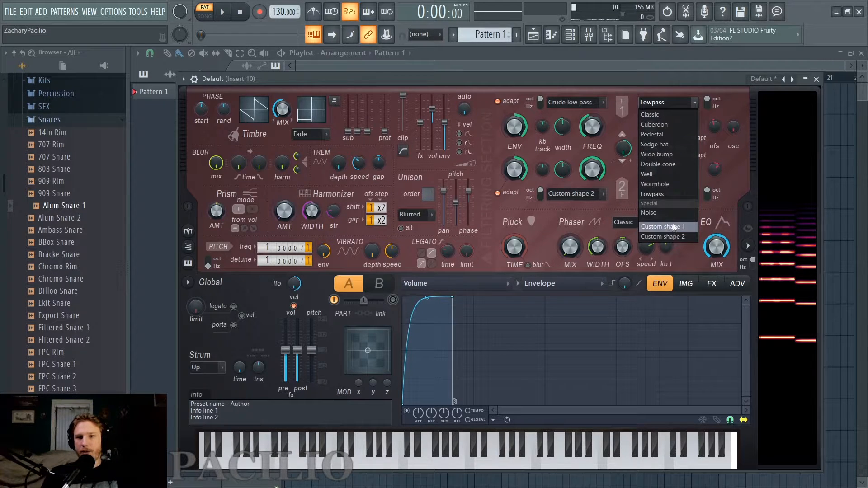
click(668, 146)
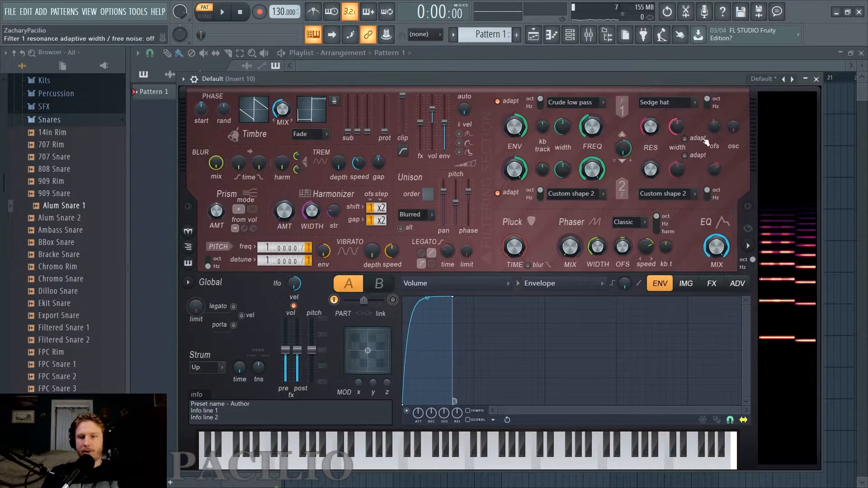
drag(677, 129, 678, 153)
drag(715, 127, 714, 107)
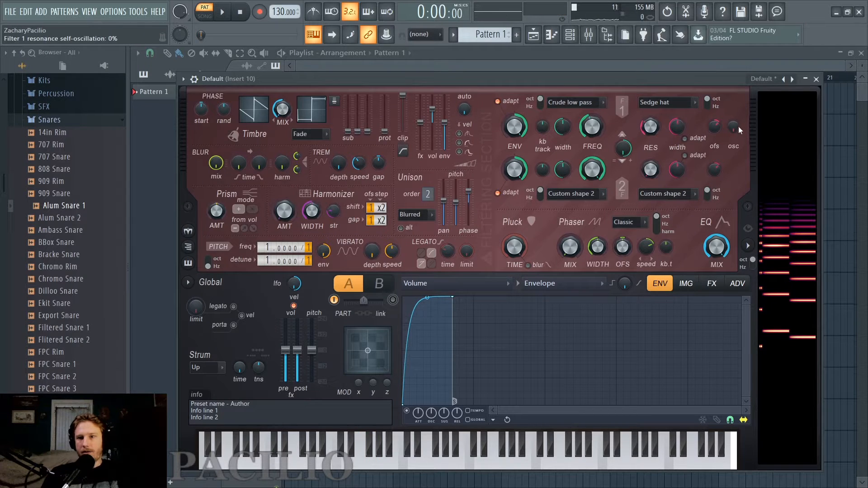
Step: Set filter 1's resonance type to Double cone and readjust its resonance offset to about +332 cents
click(692, 111)
click(667, 166)
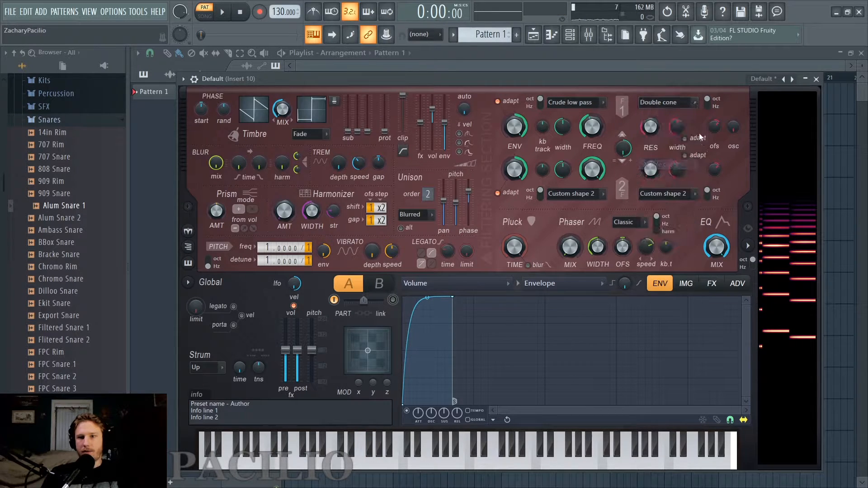
drag(715, 126, 714, 129)
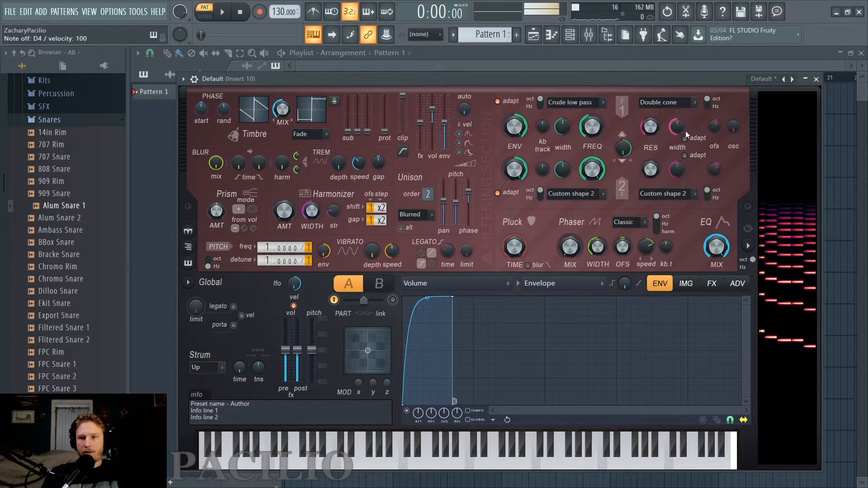
Step: Open filter 1's resonance offset articulator for editing in the envelope editor
right_click(720, 131)
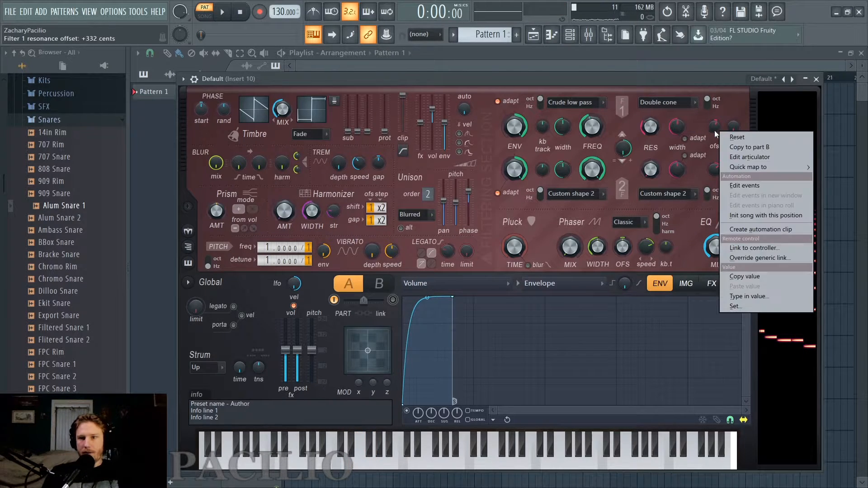
right_click(678, 128)
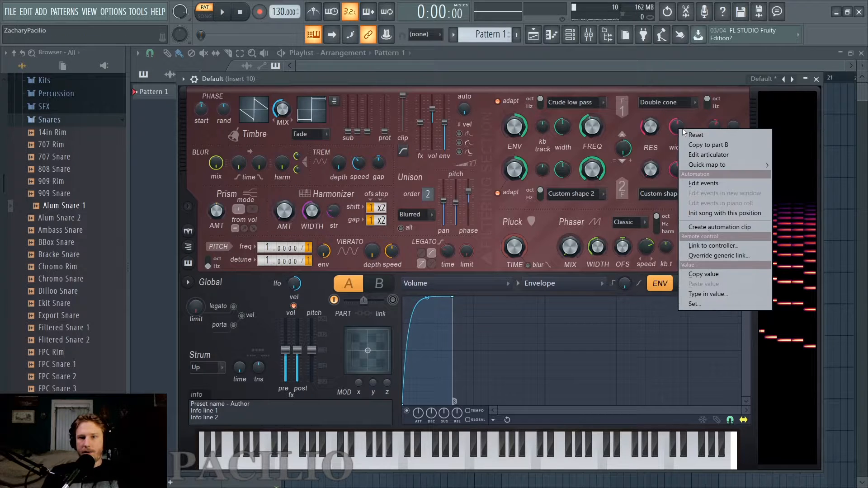
right_click(717, 123)
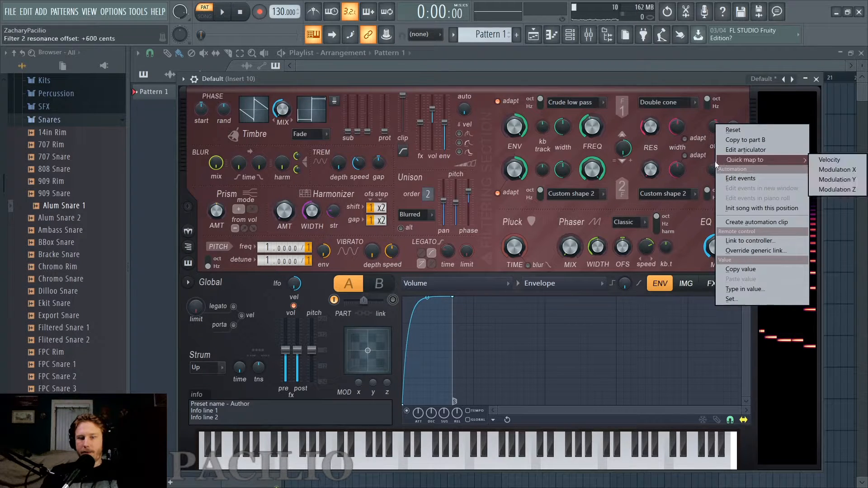
click(746, 148)
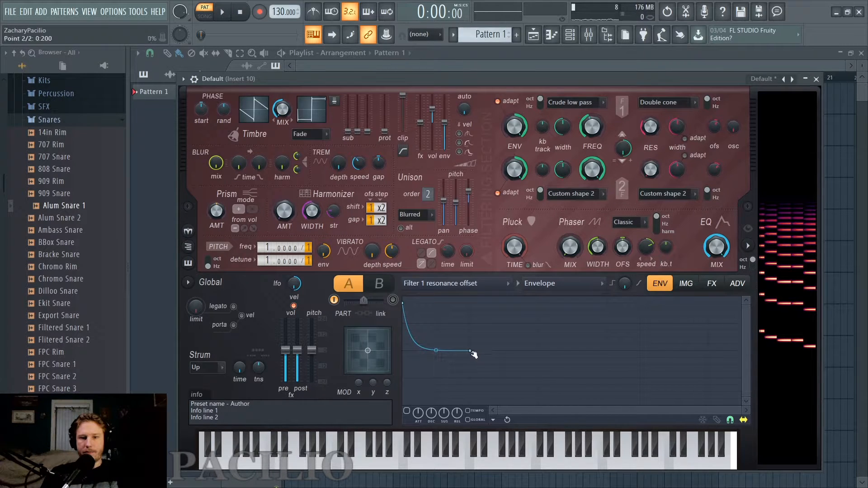
Step: Change the resonance offset envelope's falling segment to Stairs, lower its end point to -100% and reduce the number of steps
right_click(472, 352)
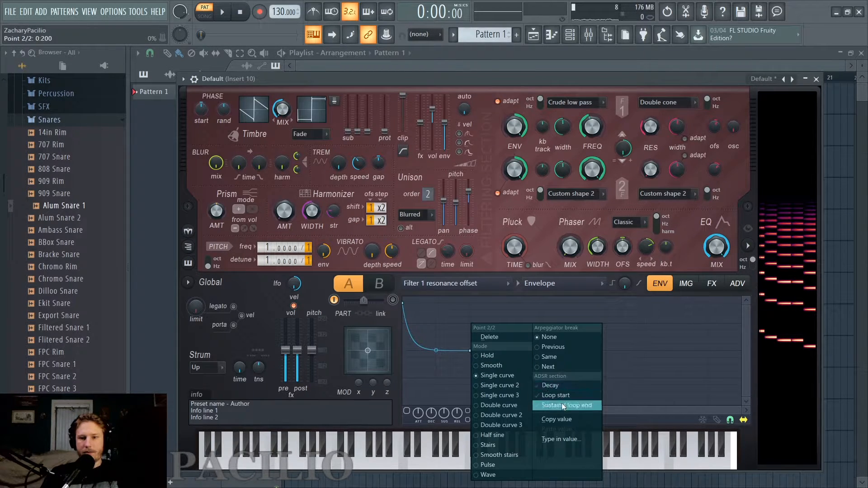
click(503, 445)
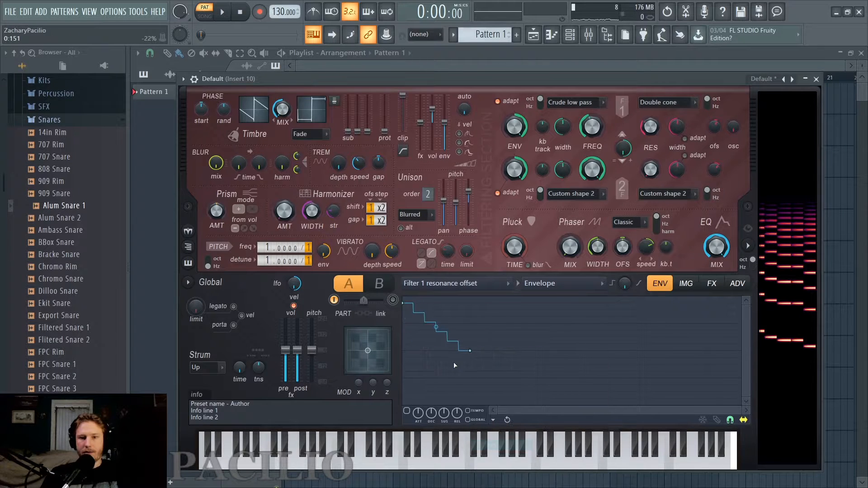
drag(470, 351, 477, 405)
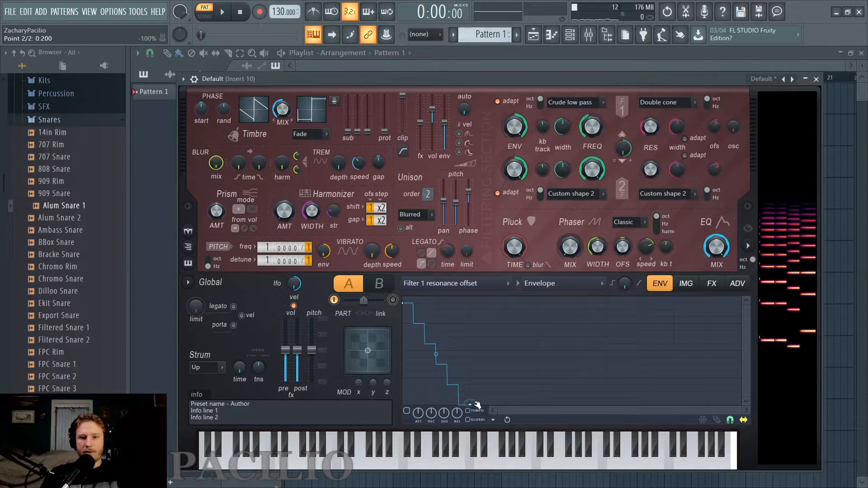
drag(437, 351, 465, 397)
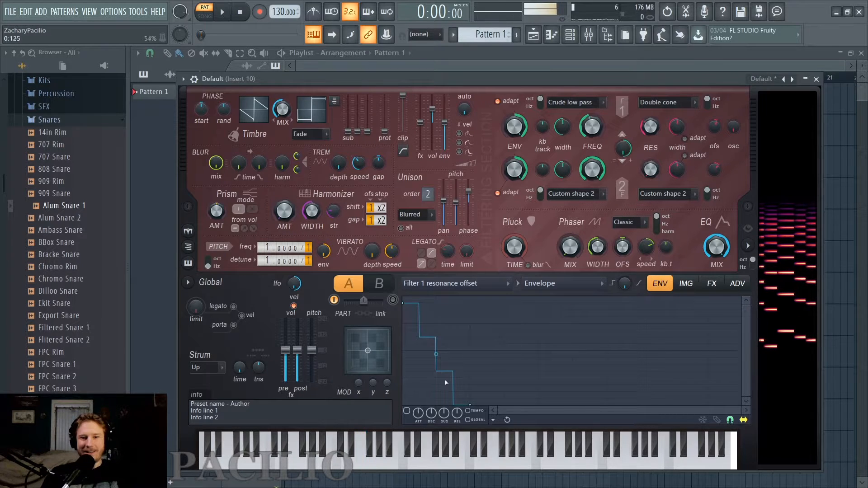
Step: Enable the resonance offset envelope, make its end point the sustain / loop end, and shorten the stepped fall
click(407, 411)
right_click(471, 405)
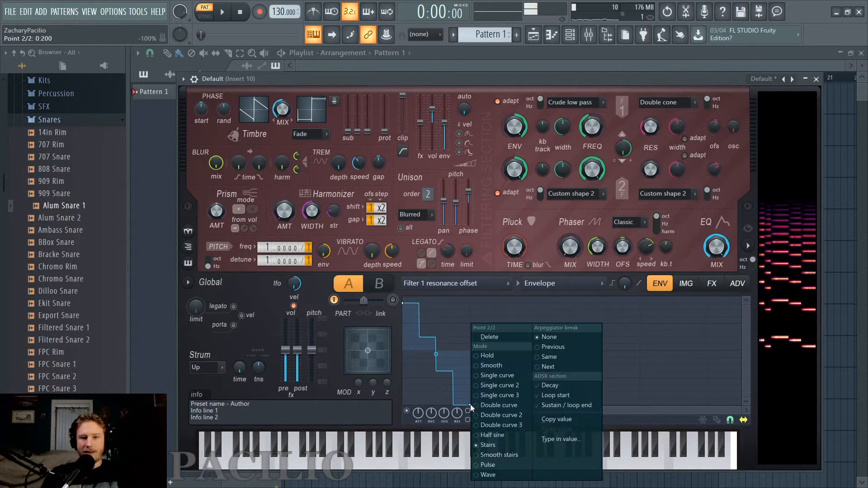
click(572, 409)
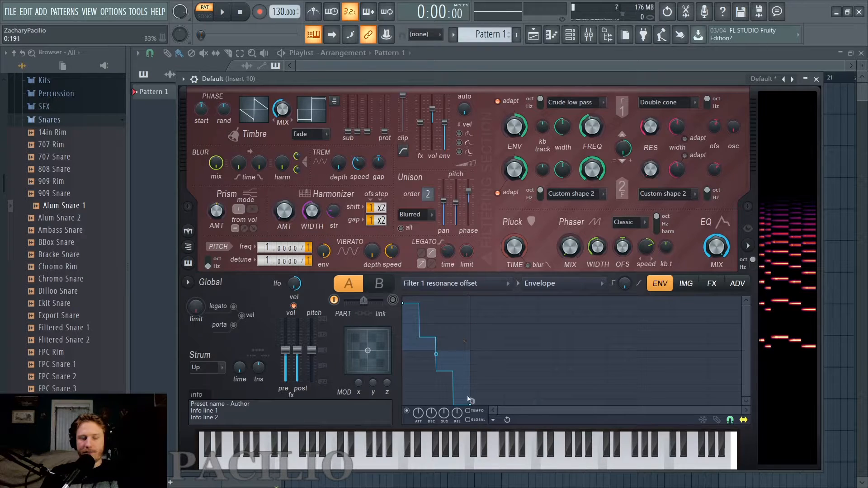
drag(472, 402, 437, 403)
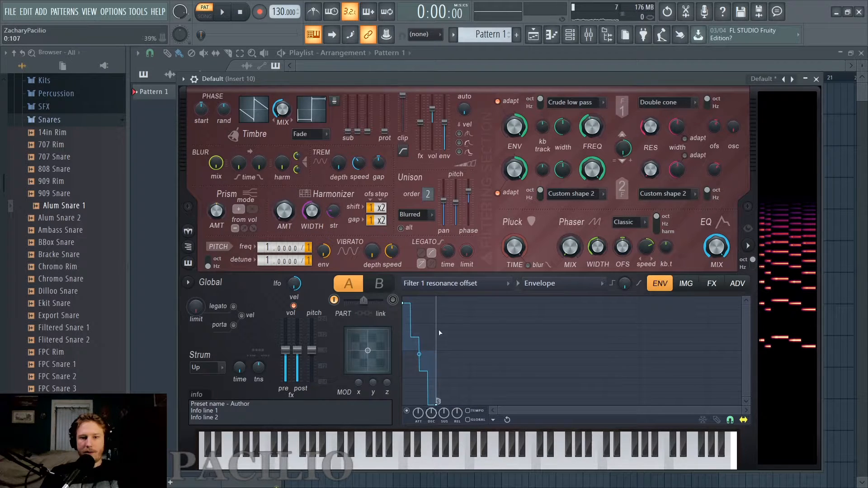
Step: Add and arrange envelope points so the stepped fall is followed by a stepped rise and a second fall to the minimum
right_click(437, 303)
drag(438, 303, 429, 369)
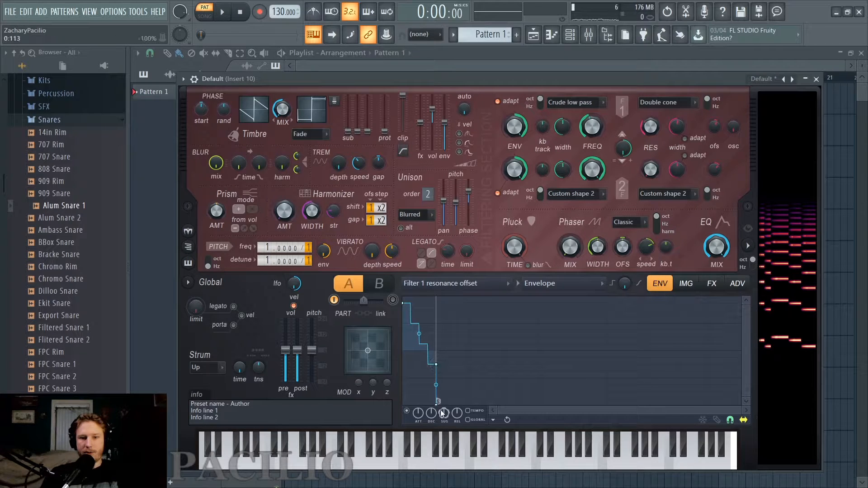
drag(438, 403, 465, 398)
drag(439, 367, 432, 430)
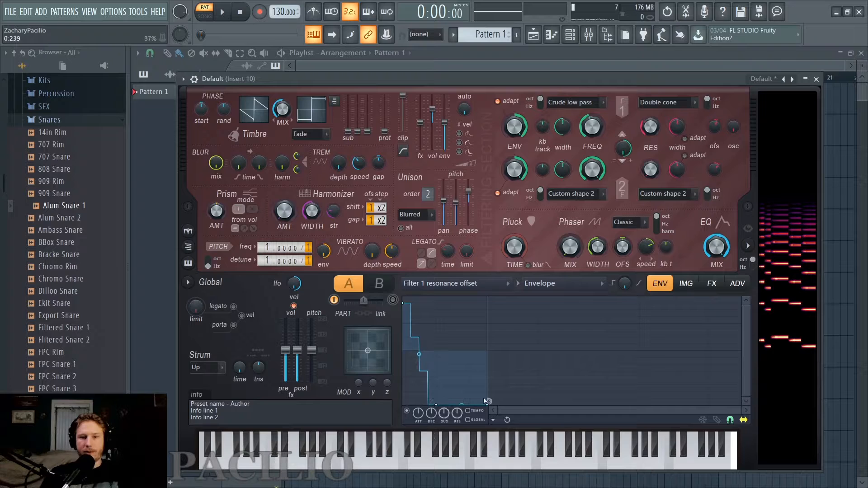
drag(490, 406, 456, 279)
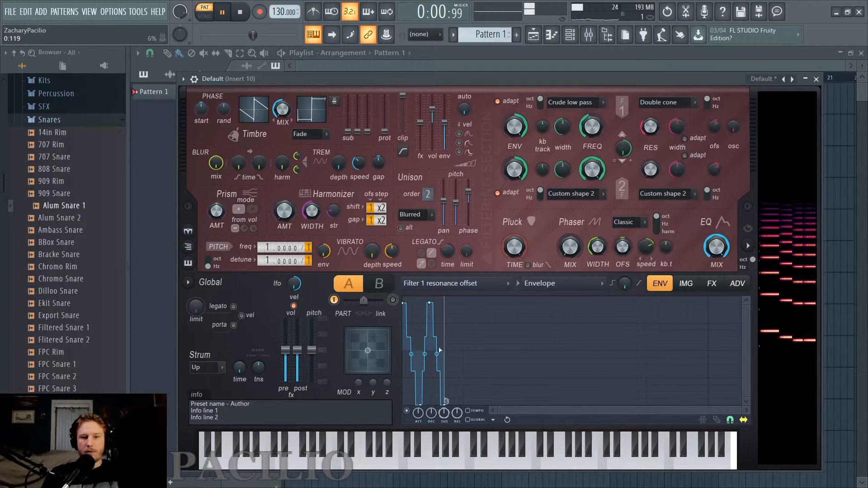
Step: Stretch the envelope's rising segment by moving its peak later, and refine the rising and first falling segments into more steps
drag(430, 303, 464, 302)
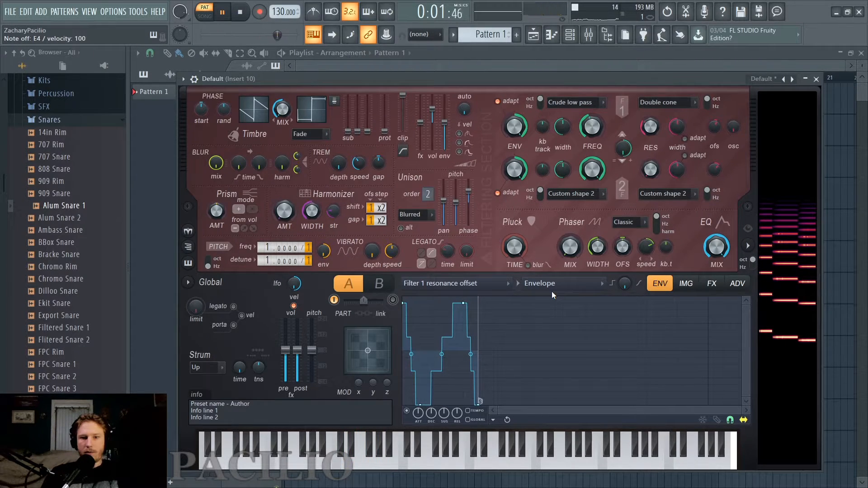
drag(444, 351, 444, 342)
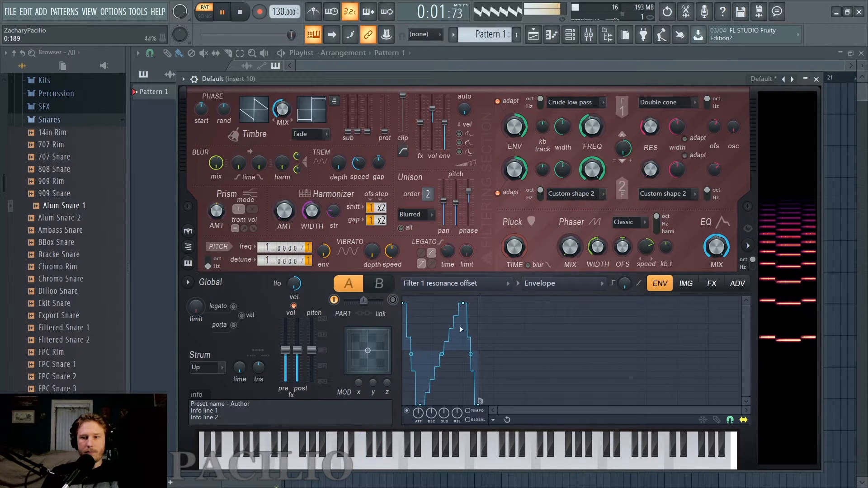
drag(411, 354, 411, 349)
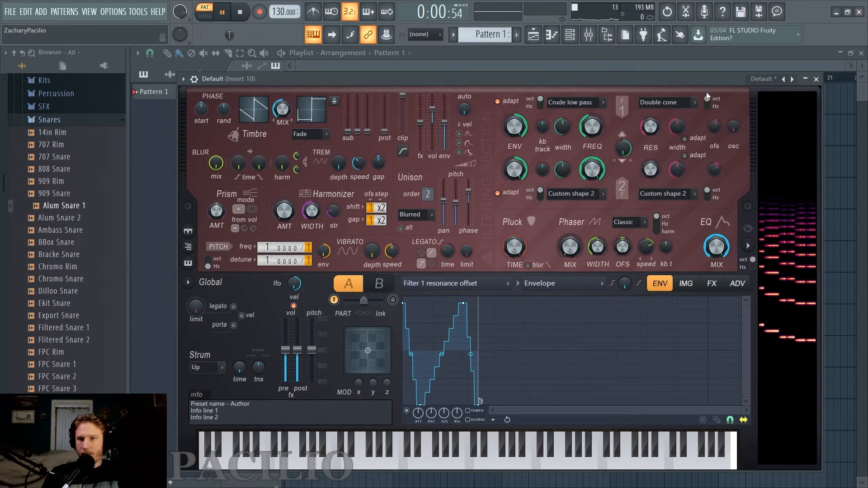
Step: Raise filter 1's resonance amount to about 51% and set the pitch frequency multiplier to 2
drag(650, 128, 649, 114)
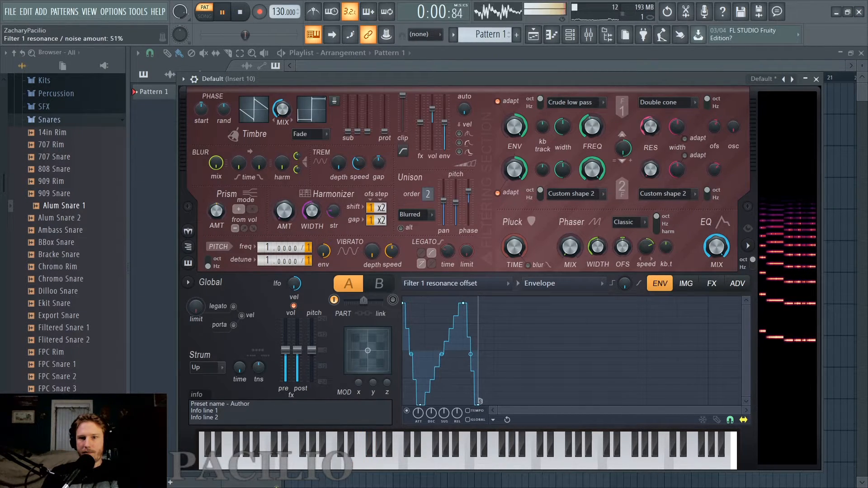
drag(268, 248, 267, 243)
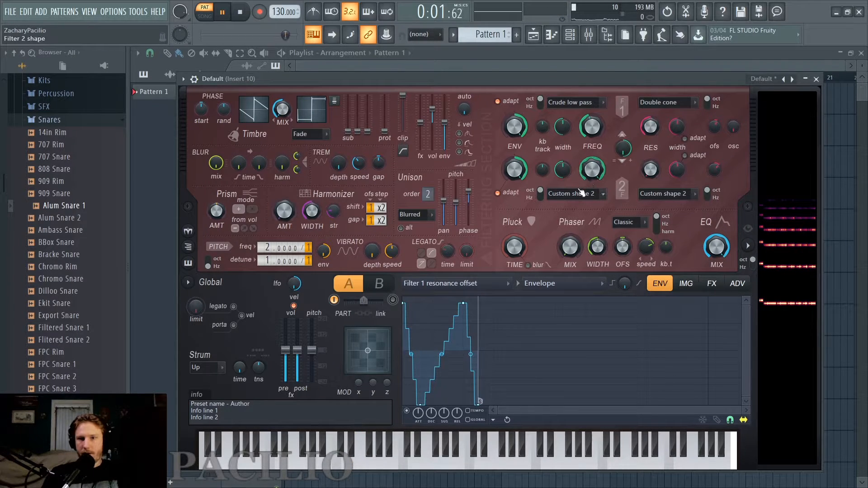
Step: Set filter 2's shape to Classic high pass
click(592, 196)
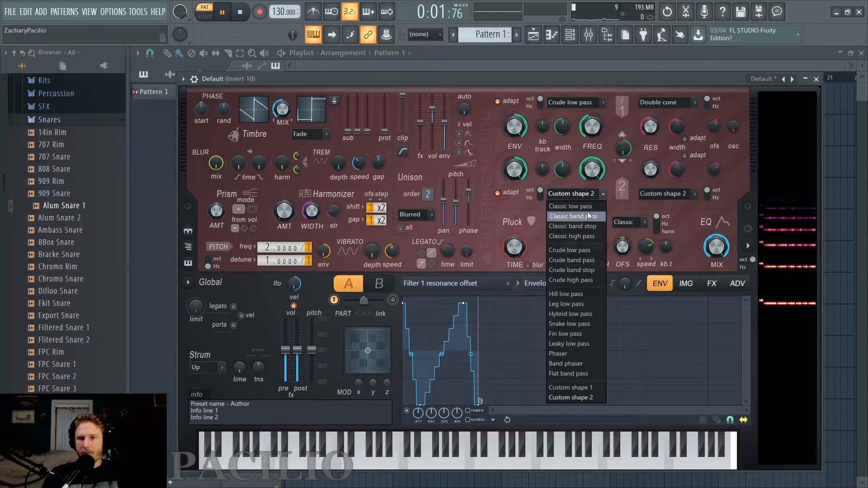
click(588, 239)
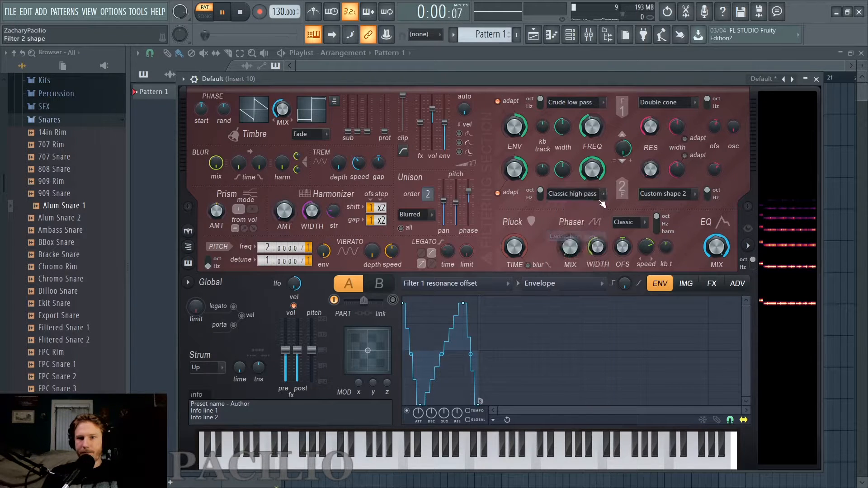
Step: Adjust filter 2's frequency, and add a stair-stepped fall to zero after the peak of the volume envelope
mouse_move(592, 170)
mouse_down()
mouse_move(592, 204)
mouse_move(592, 186)
mouse_up()
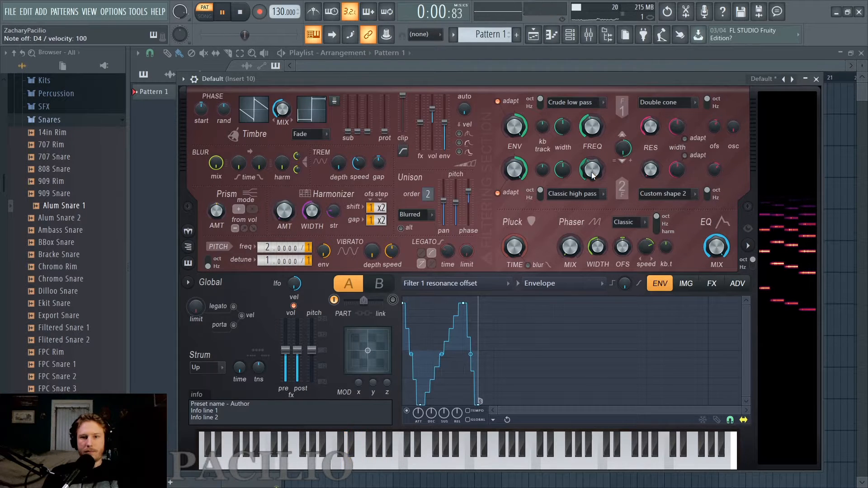
click(453, 283)
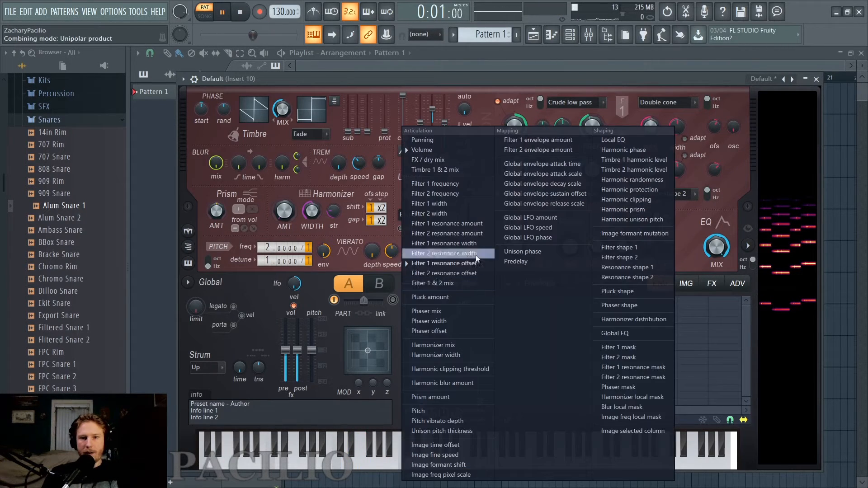
click(459, 150)
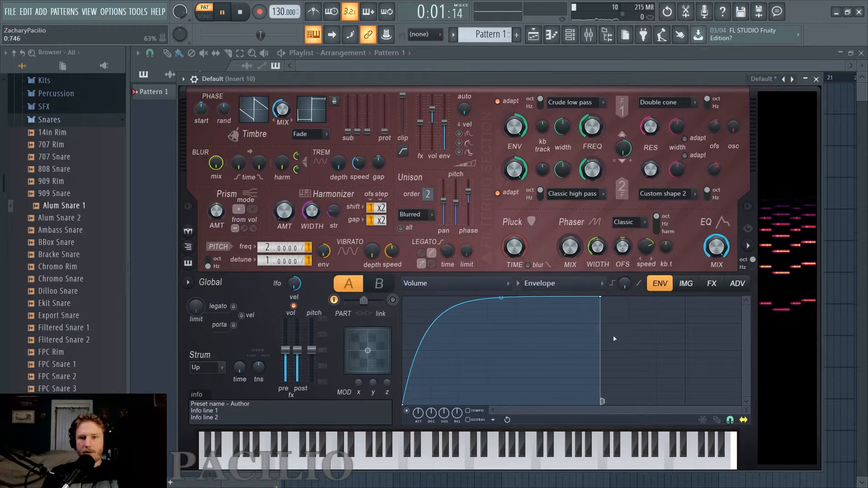
right_click(626, 376)
drag(629, 379, 656, 480)
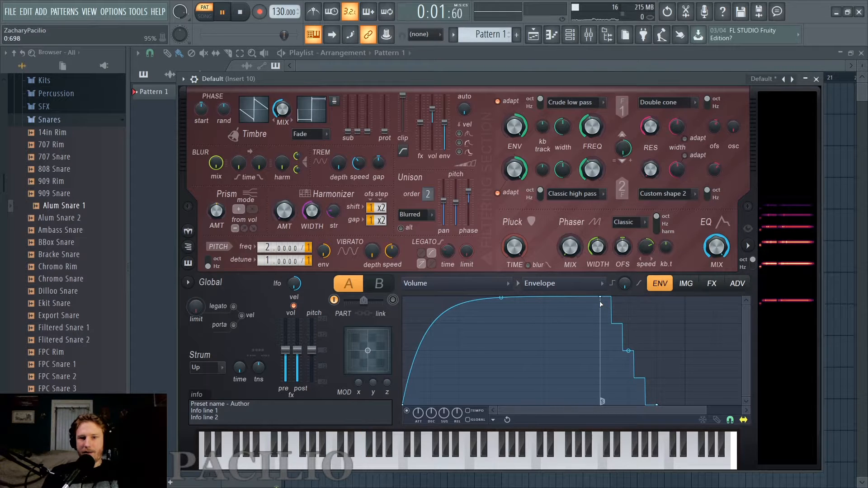
Step: Shorten the volume envelope's attack, make its last point the sustain / loop end, and stop playback
drag(601, 304, 459, 296)
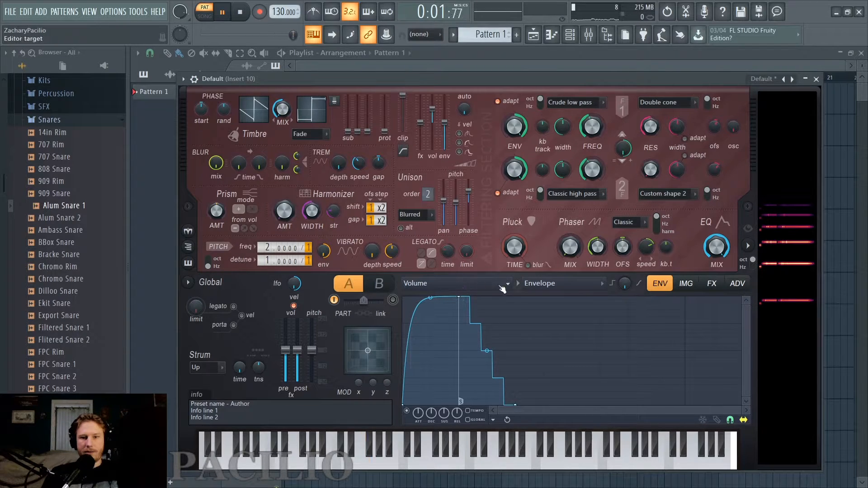
drag(459, 297, 446, 297)
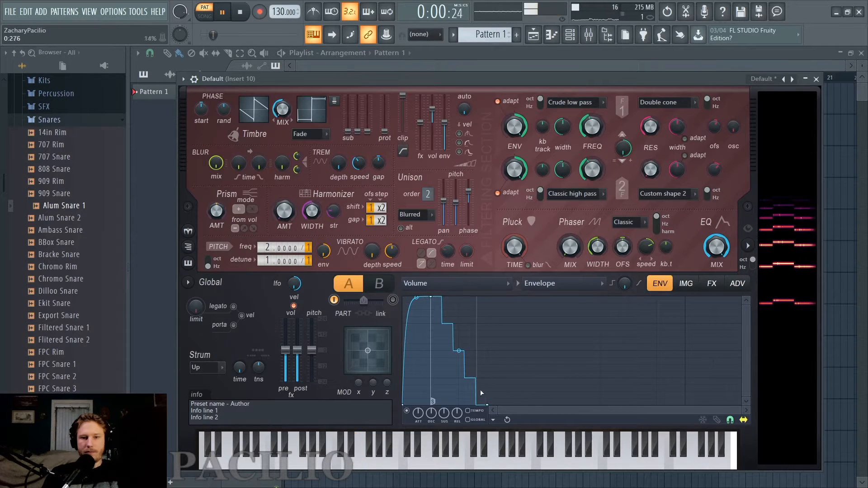
right_click(489, 404)
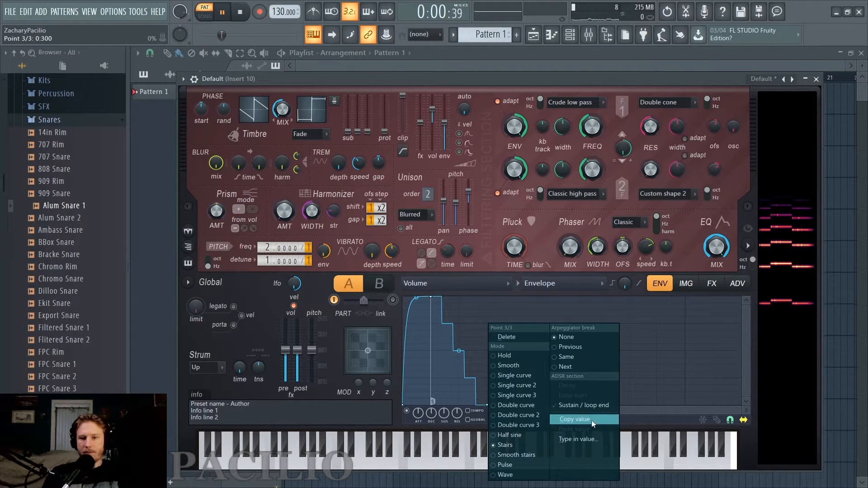
click(588, 406)
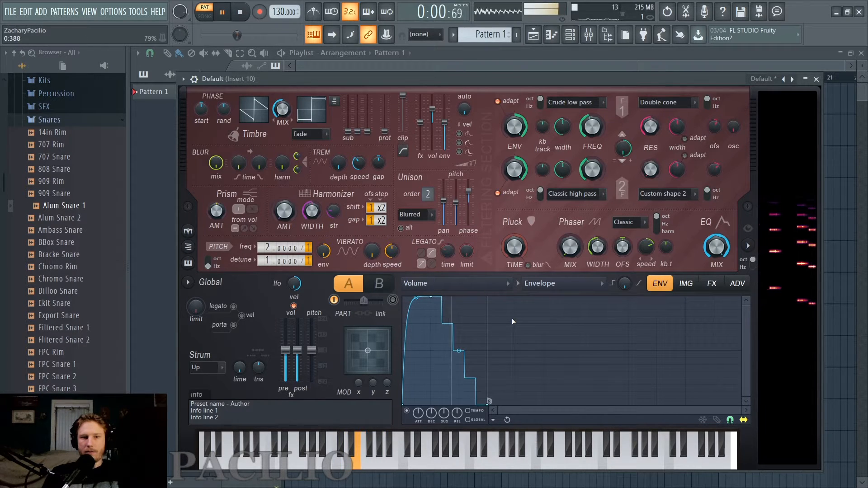
key(space)
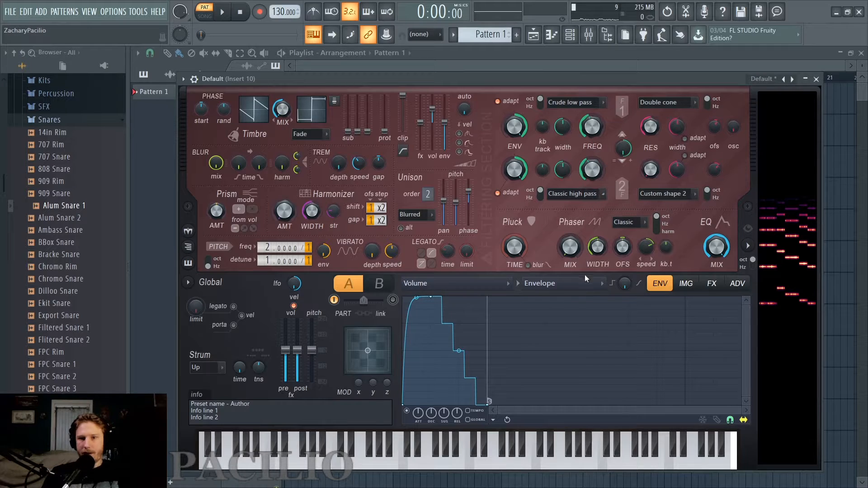
Step: Raise the Harmonizer amount and set its shift to offset 3 with step +8 and its gap to offset 3
click(466, 288)
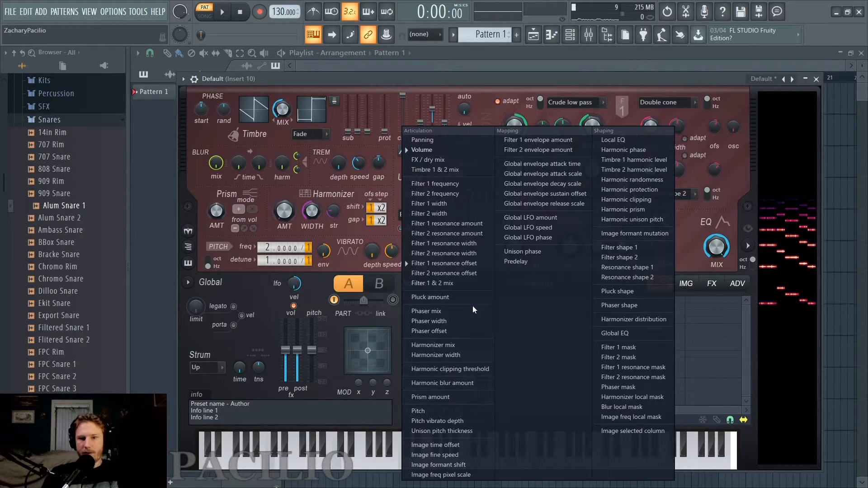
click(341, 225)
drag(372, 251, 372, 246)
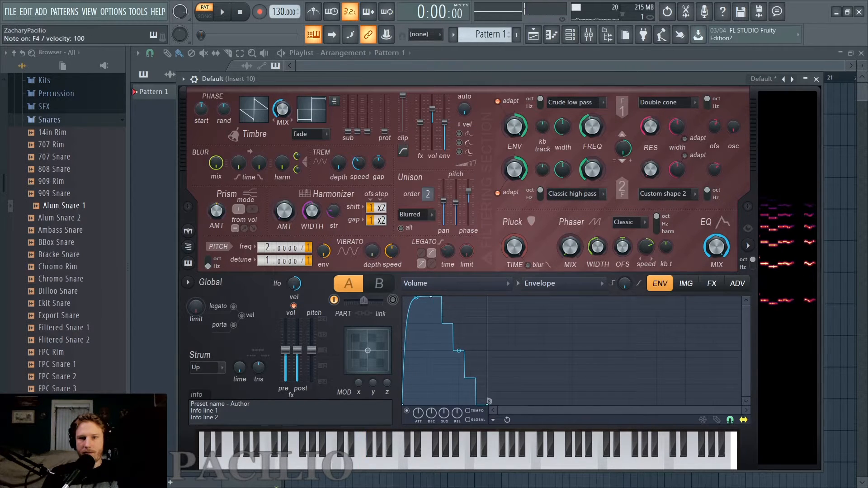
drag(290, 204, 291, 174)
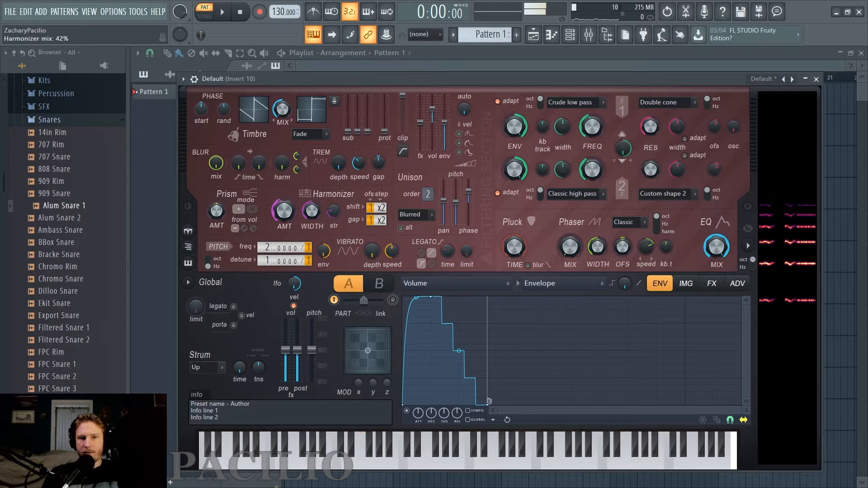
right_click(384, 213)
click(385, 239)
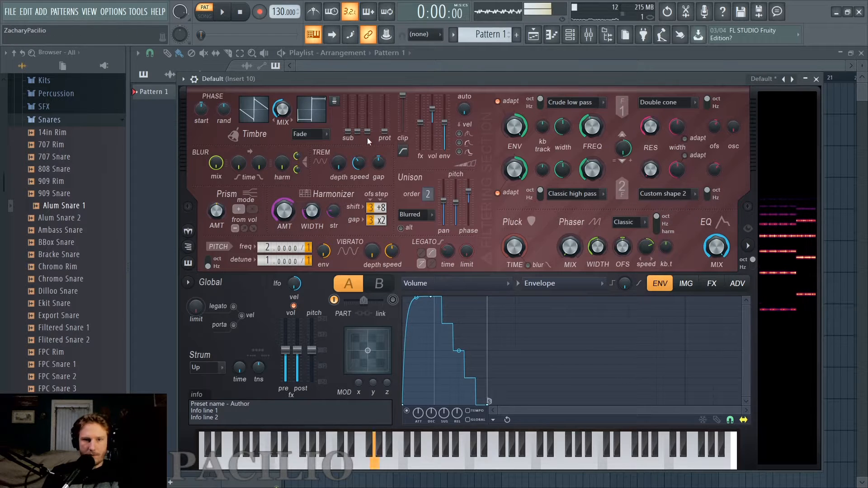
Step: Try a different timbre mix and raise the Prism amount slightly
drag(283, 110, 283, 76)
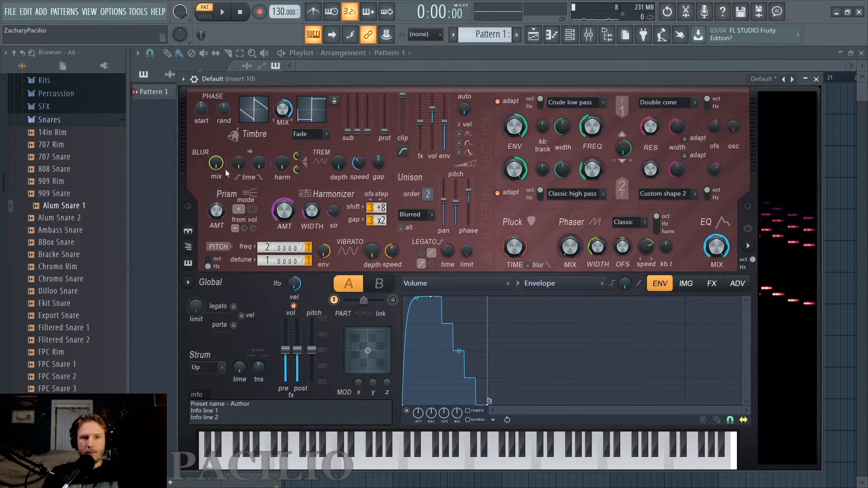
drag(208, 213, 208, 205)
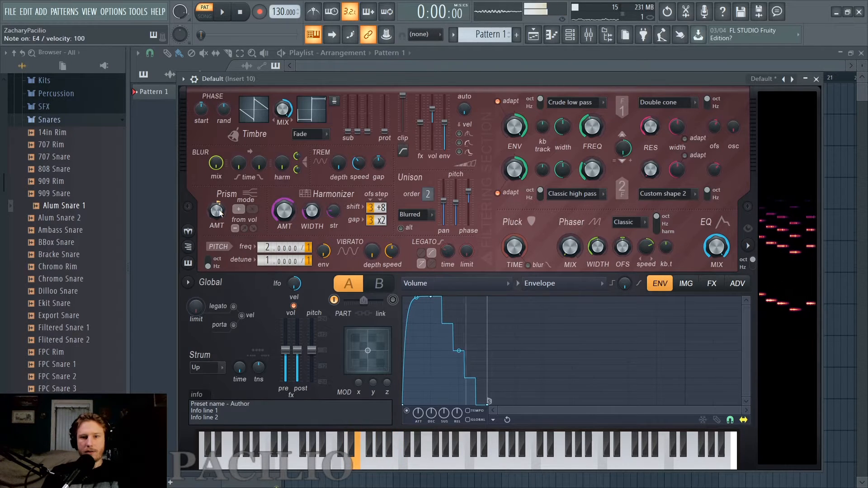
Step: Enable Classic distortion, adjust its amount and wet level, and audition the result with several notes
click(724, 284)
click(487, 314)
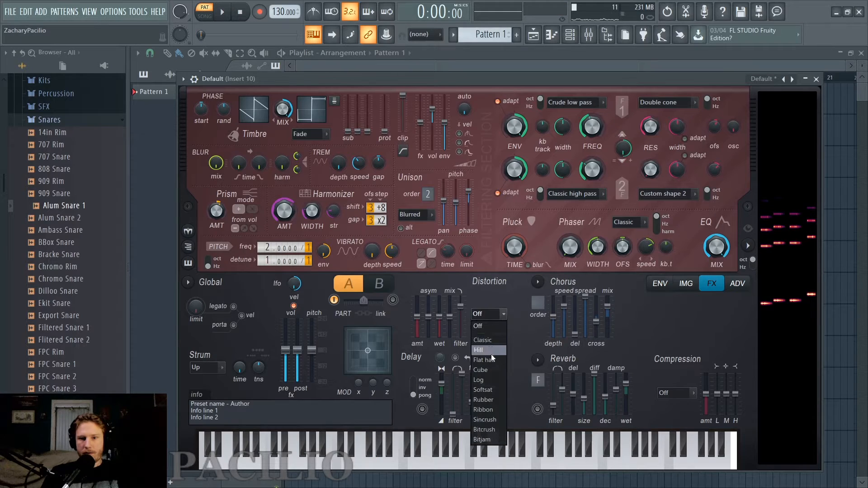
click(491, 341)
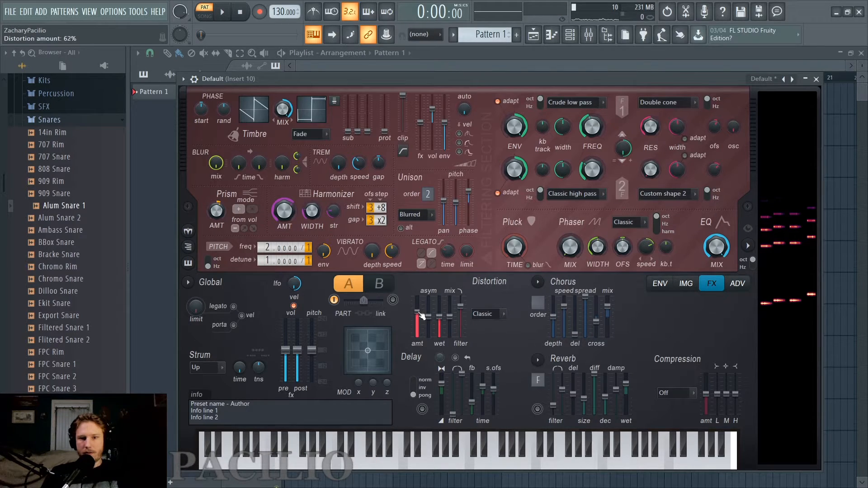
mouse_move(441, 319)
mouse_down()
mouse_move(424, 331)
mouse_move(439, 312)
mouse_up()
key(v)
key(c)
key(c)
key(x)
key(x)
key(v)
key(b)
key(n)
key(v)
key(v)
Step: Lower the post-effects volume slightly and check the level with a few notes
mouse_move(297, 351)
mouse_down()
mouse_move(297, 363)
mouse_move(298, 354)
mouse_up()
key(c)
key(v)
key(c)
key(v)
Step: Set the compression to Warming, raise its high-band level slightly, and audition the change
click(688, 393)
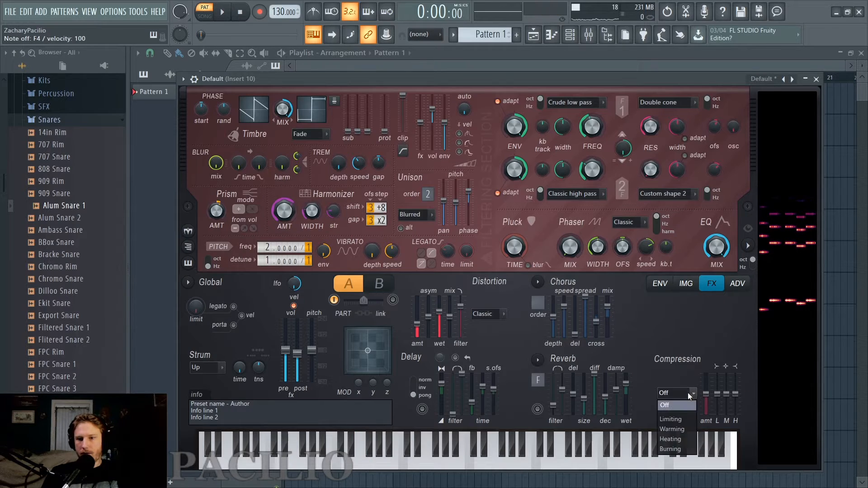
click(682, 428)
key(v)
drag(727, 394, 727, 390)
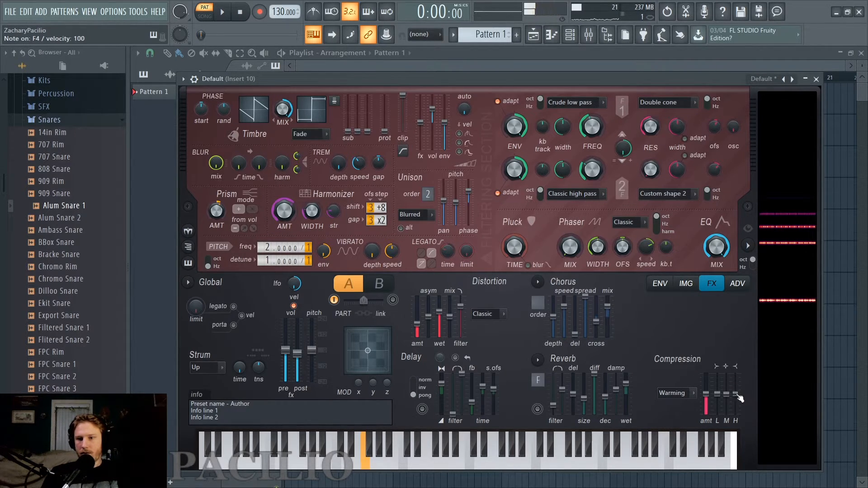
drag(740, 399, 735, 388)
key(c)
key(v)
key(b)
key(n)
key(v)
key(c)
key(v)
key(v)
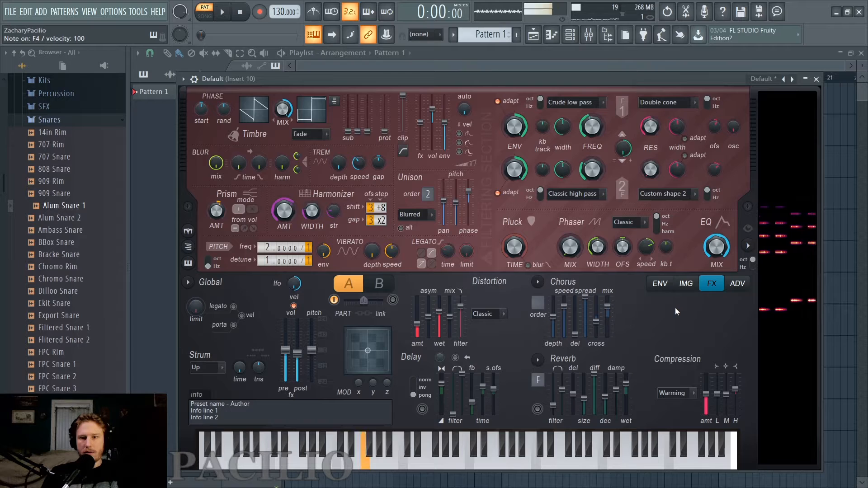
Step: Audition the distorted and compressed sound with a short run of notes
key(c)
key(x)
key(b)
key(v)
key(c)
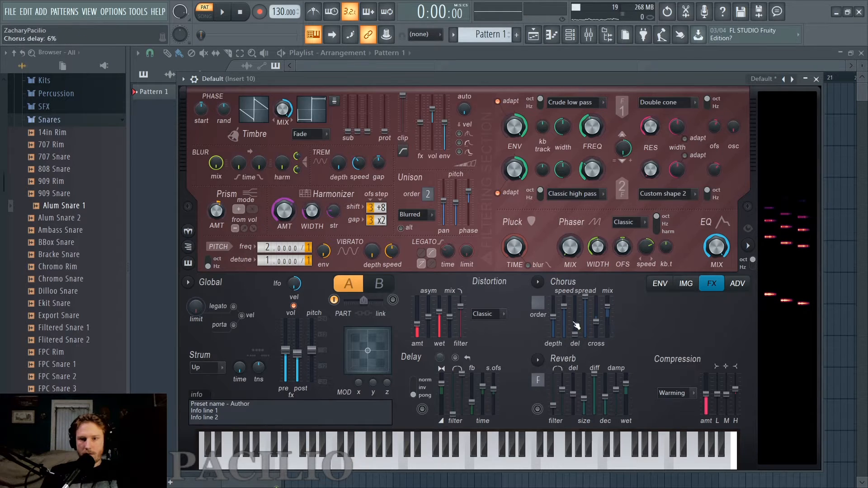
key(c)
key(x)
key(c)
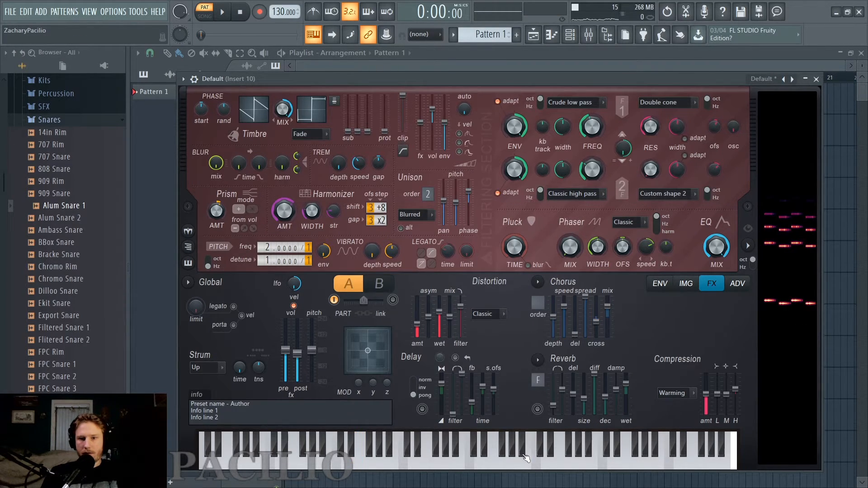
Step: Enable the reverb and audition it with a repeating broken-chord melody
key(c)
key(x)
key(x)
key(q)
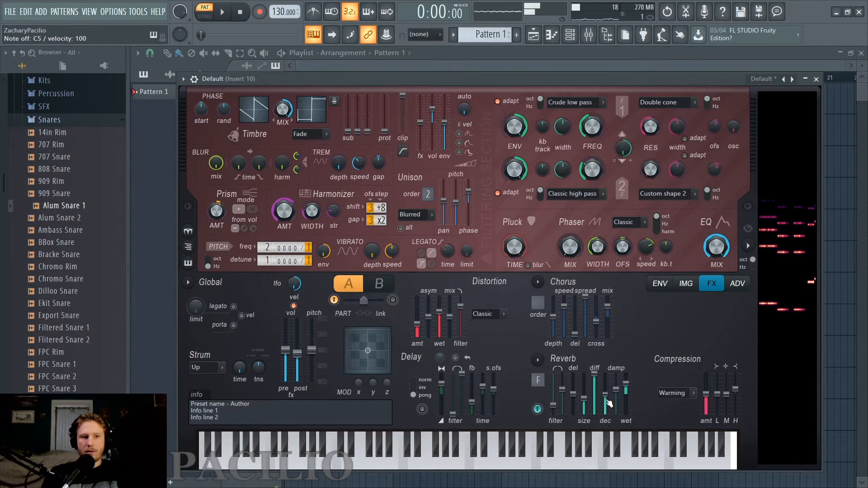
key(q)
key(w)
key(q)
key(h)
key(v)
key(v)
key(h)
key(m)
key(q)
key(m)
key(h)
key(v)
key(h)
key(m)
key(q)
key(m)
key(h)
key(b)
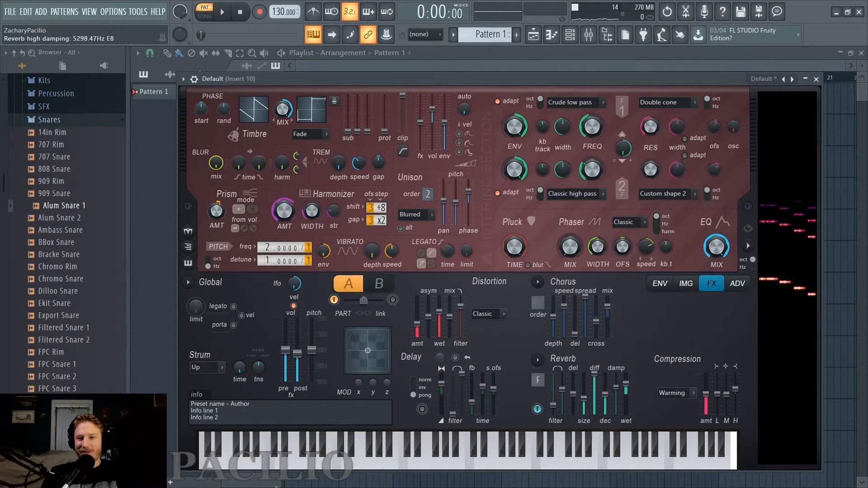
Step: Fine-tune the reverb's high damping while playing repeated notes
drag(616, 388, 616, 387)
key(v)
key(c)
key(c)
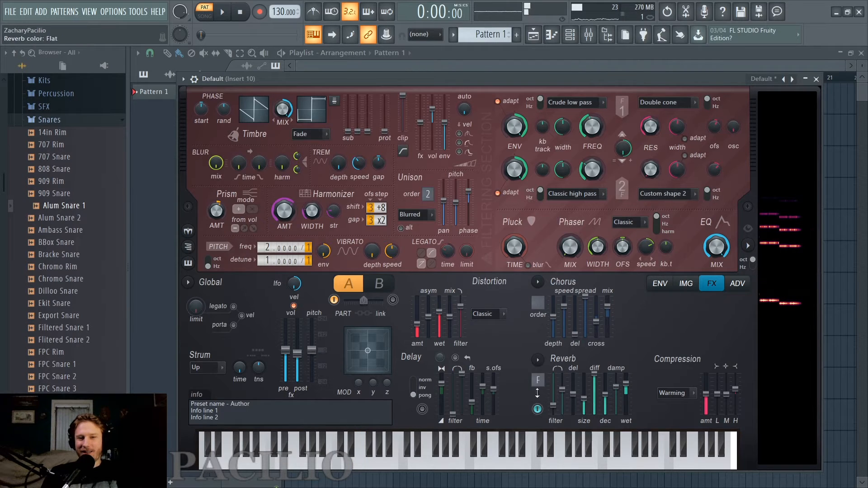
key(c)
key(c)
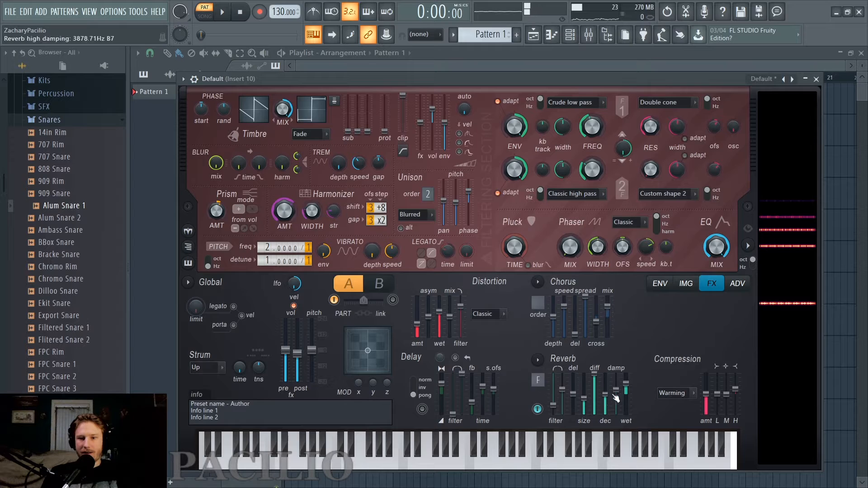
key(c)
key(c)
key(v)
drag(616, 401, 616, 392)
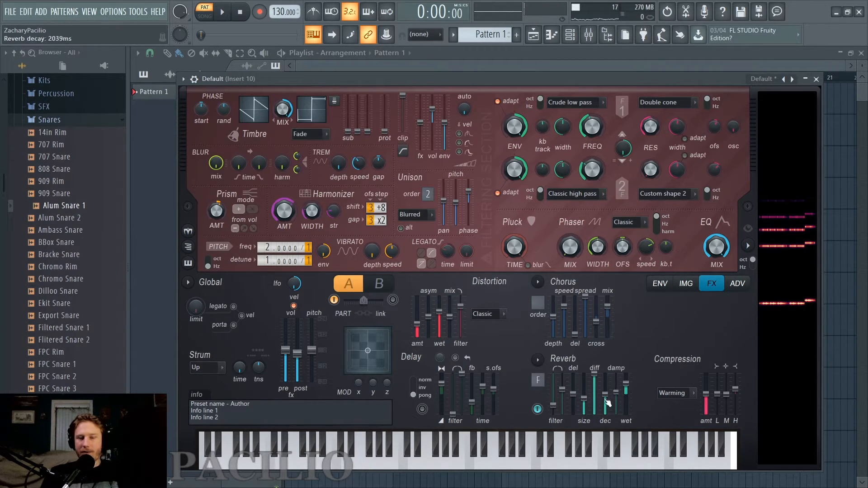
Step: Start the pitch envelope below zero and add a very early peak at about +413 cents
click(660, 283)
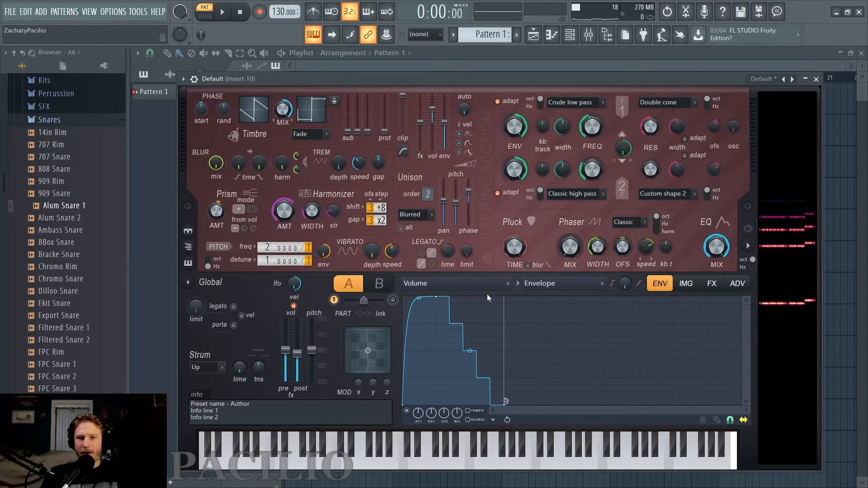
click(501, 282)
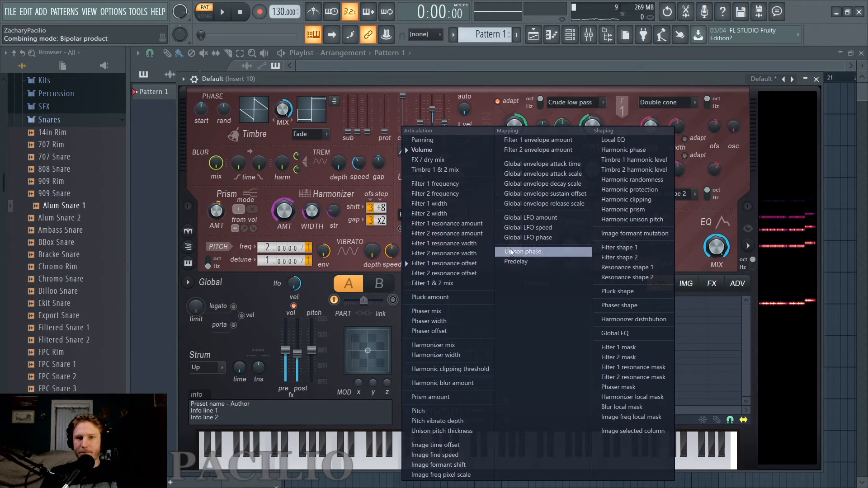
click(458, 409)
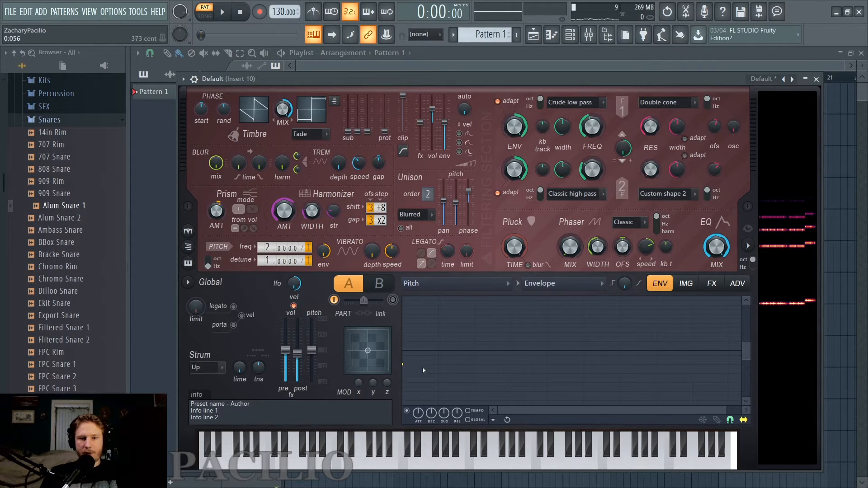
right_click(404, 333)
drag(406, 330, 408, 334)
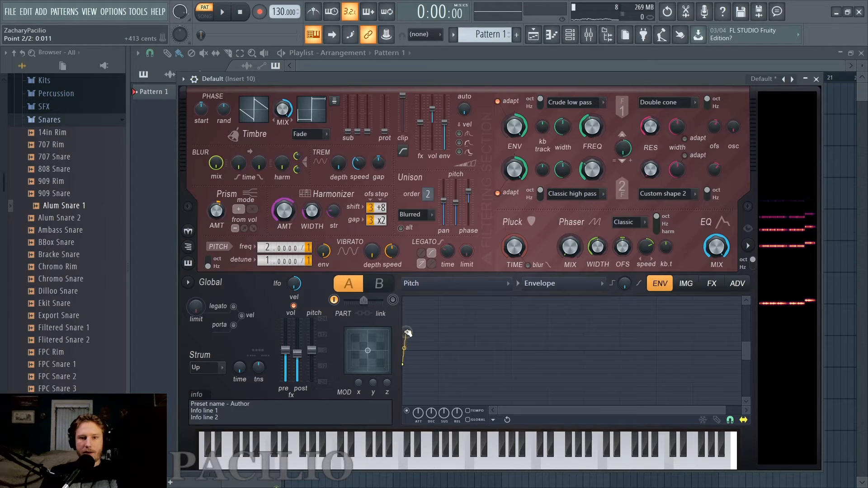
Step: Extend the pitch envelope with a quick drop just below zero and a slow return to a zero-level sustain / loop end
right_click(414, 357)
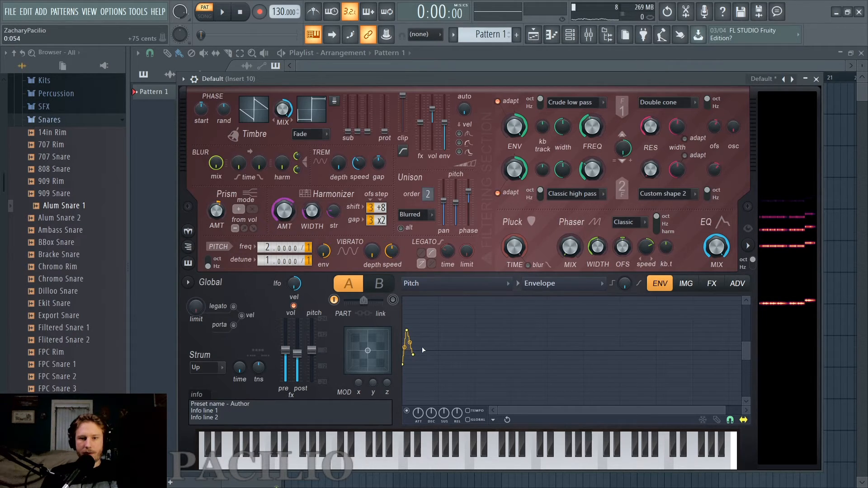
right_click(417, 352)
right_click(419, 350)
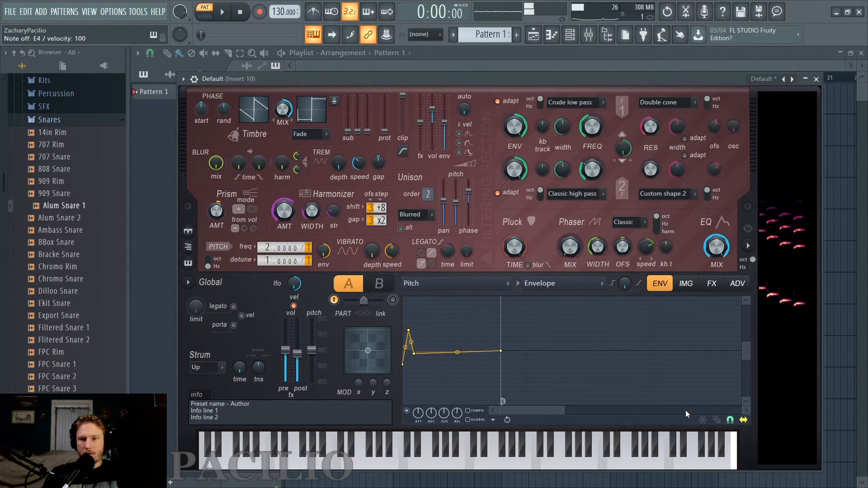
Step: Audition the finished patch with a short melody to hear the pitch envelope
click(686, 283)
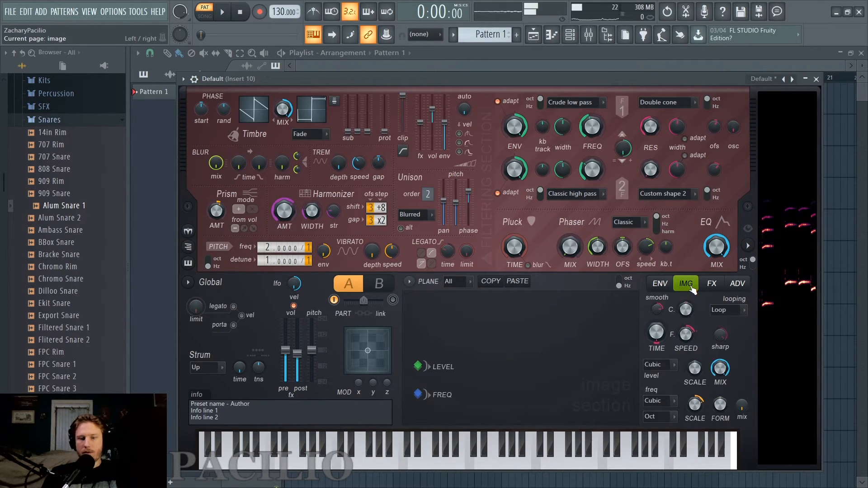
click(659, 285)
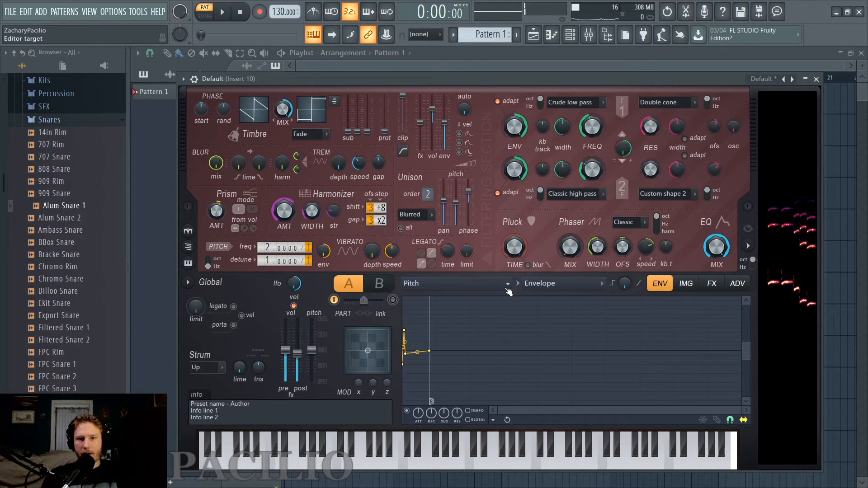
key(comma)
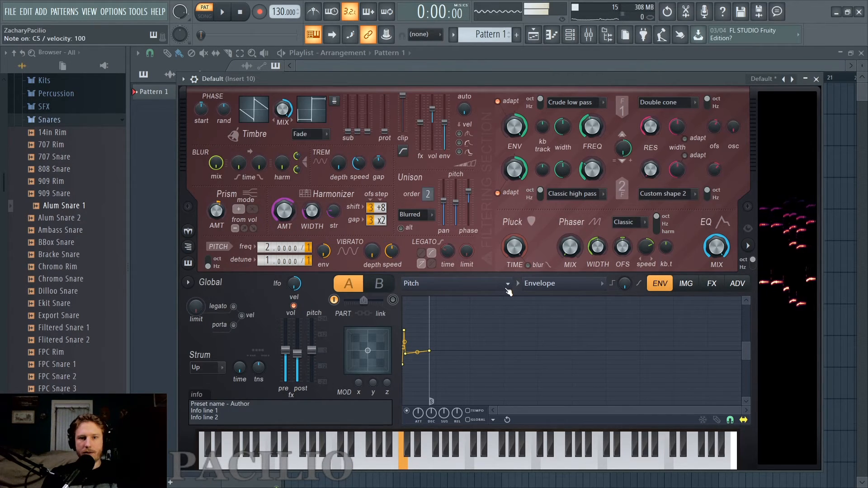
key(m)
key(n)
key(v)
key(b)
key(b)
key(n)
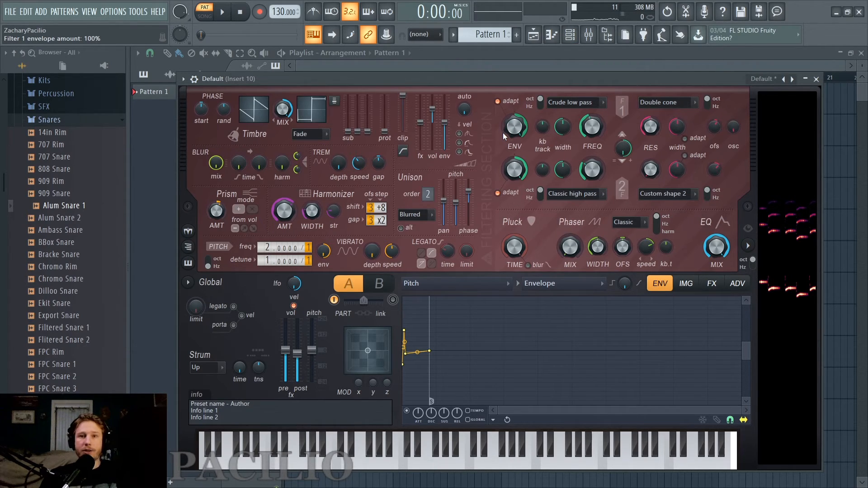
drag(596, 80, 590, 76)
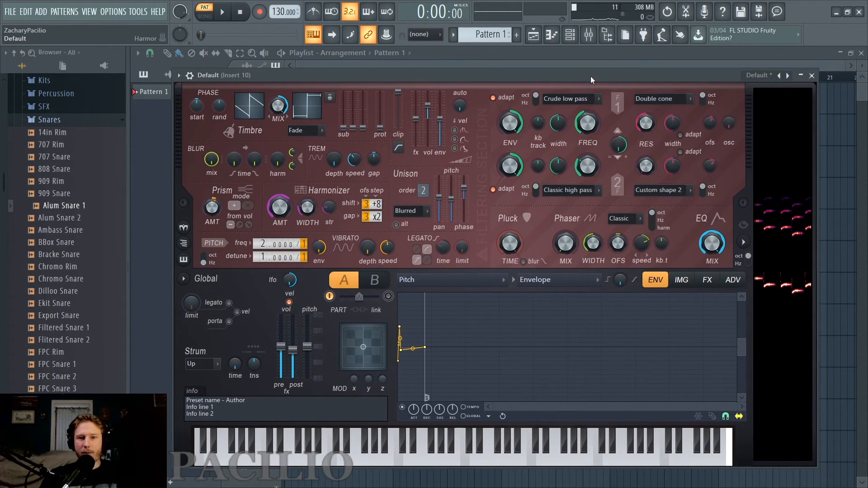